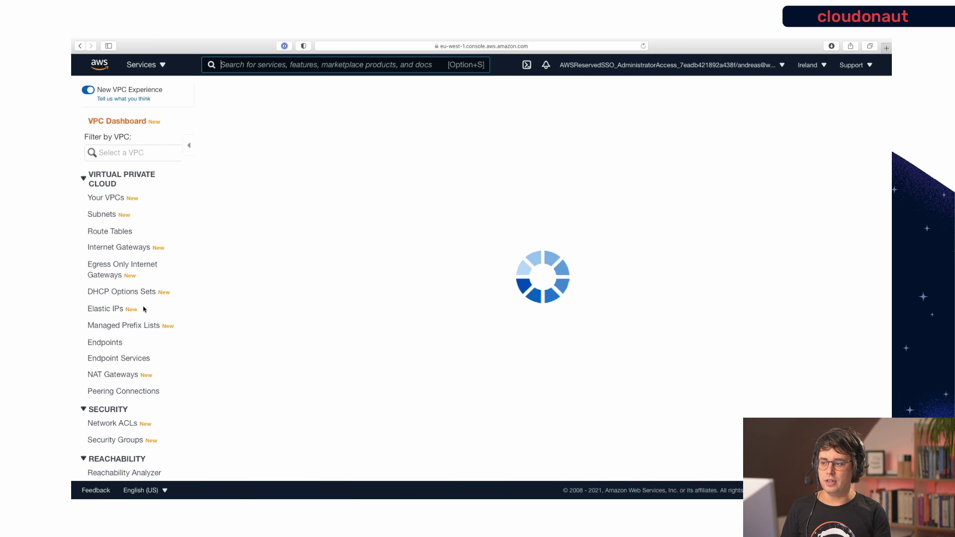
Review cloudonaut-vpn's settings in an enlarged details pane, then start a new Client VPN endpoint
scroll(143, 357, "down", 4)
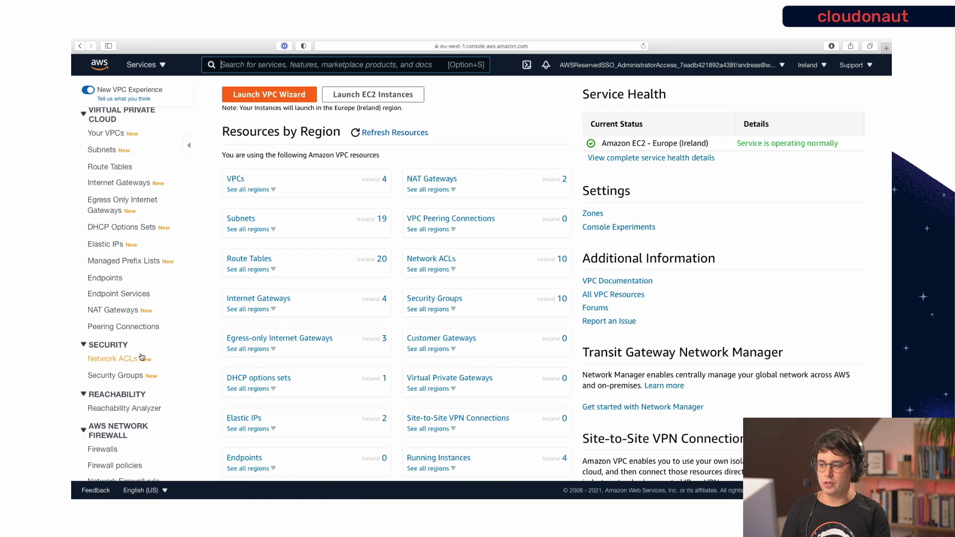
scroll(142, 356, "down", 5)
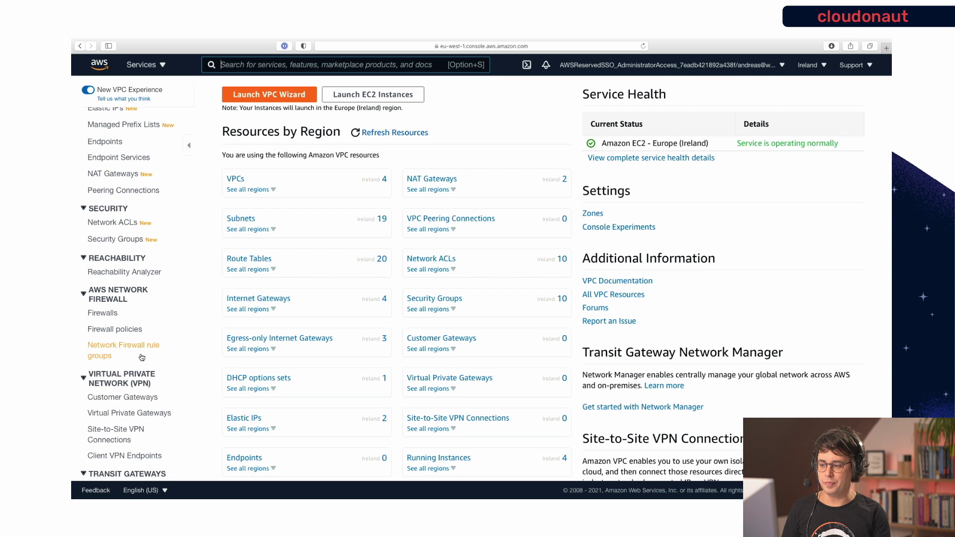
left_click(146, 402)
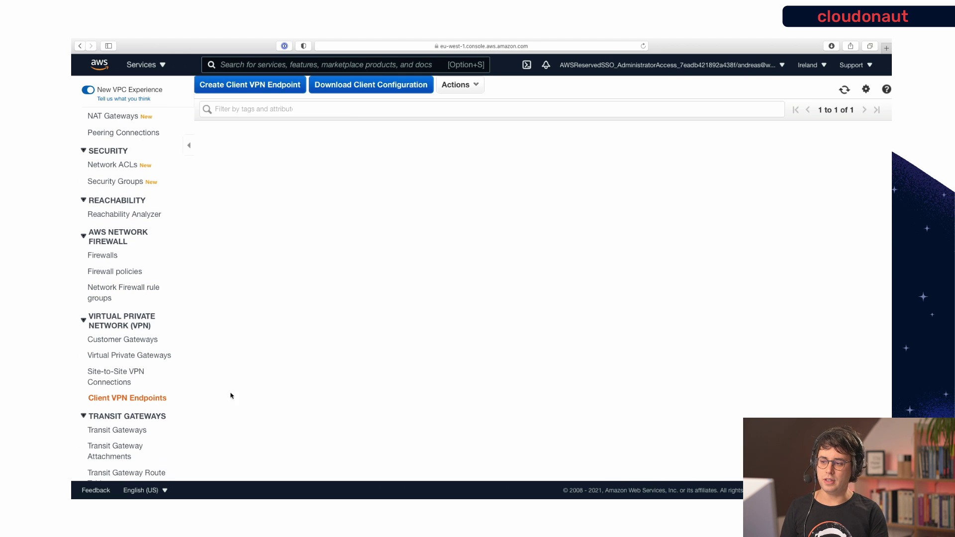
left_click_drag(541, 359, 542, 248)
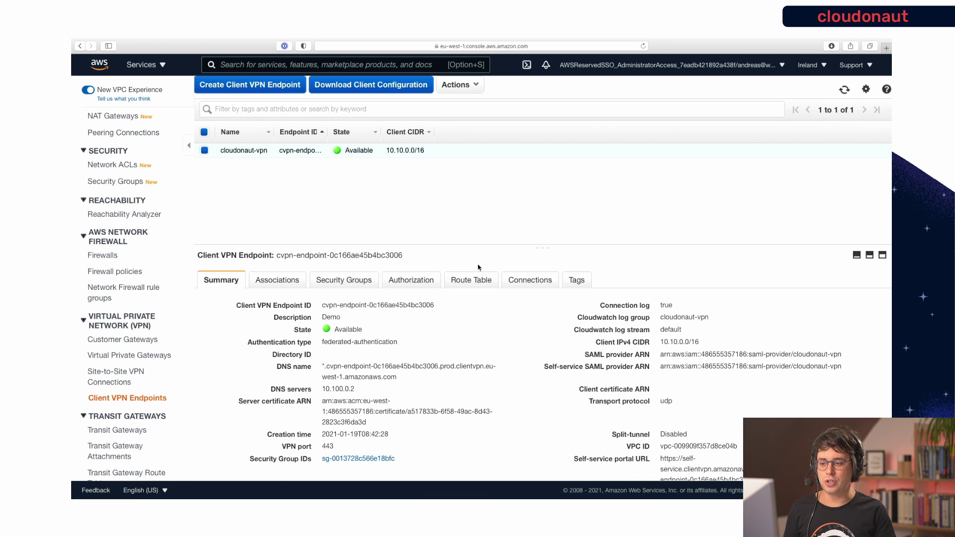
left_click_drag(488, 245, 494, 198)
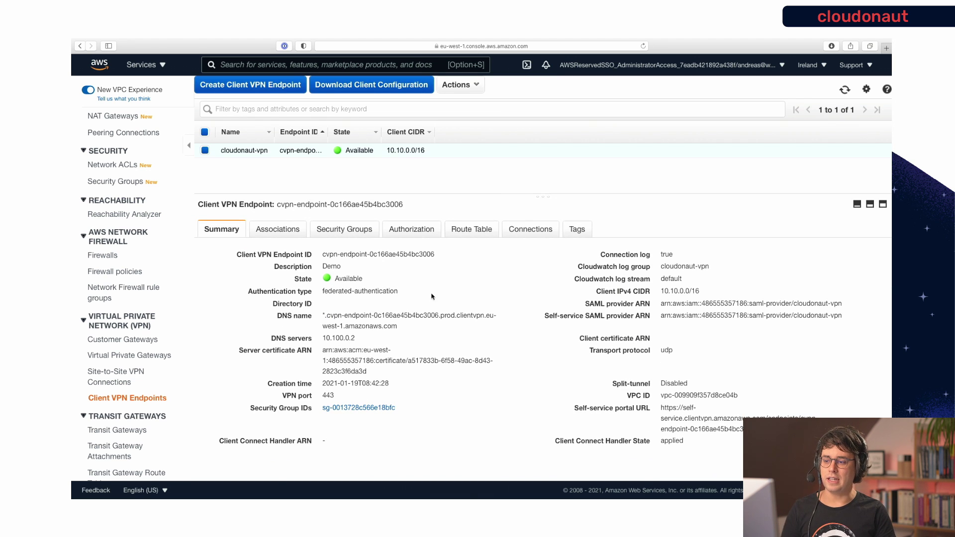
mouse_move(431, 312)
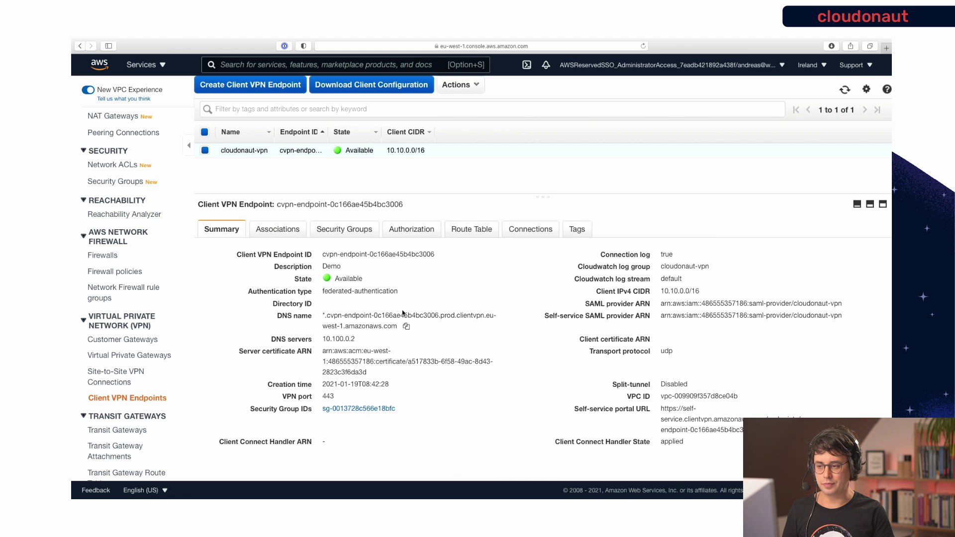
left_click(273, 90)
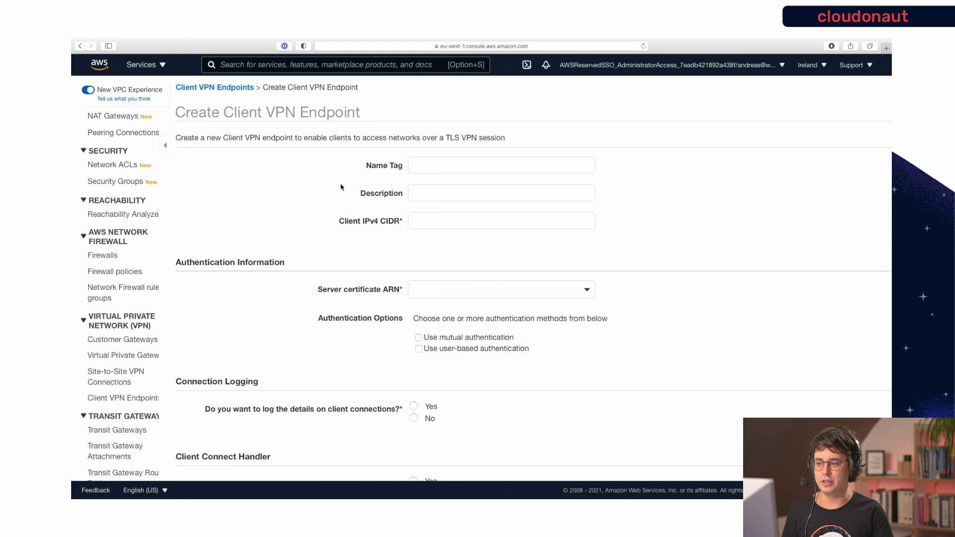
Give the new endpoint the Name Tag 'demo'
left_click(362, 165)
type("demo")
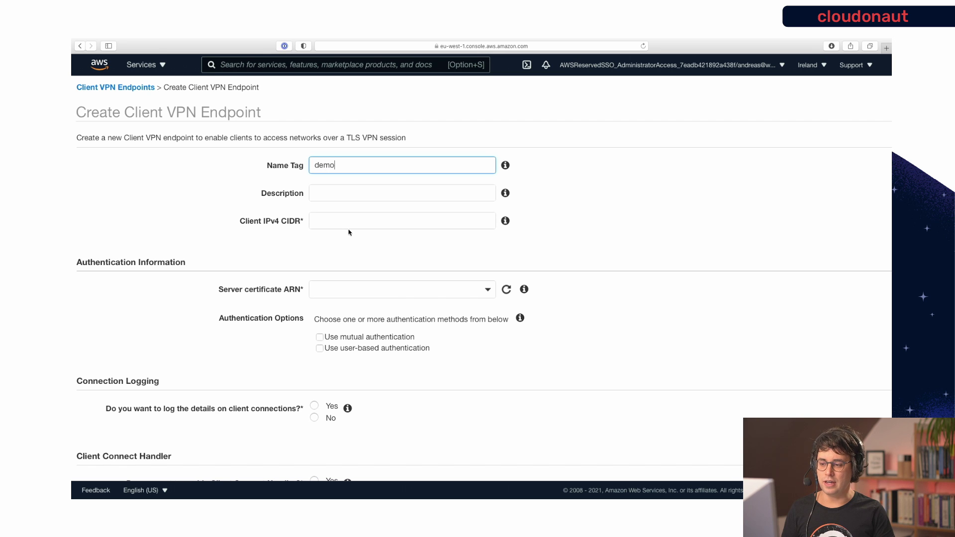
scroll(369, 261, "down", 2)
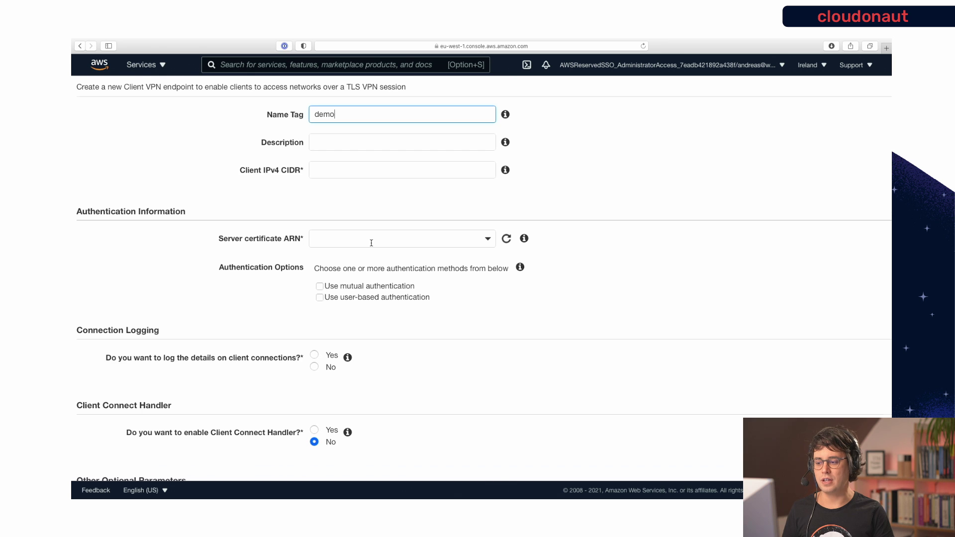
scroll(371, 243, "down", 5)
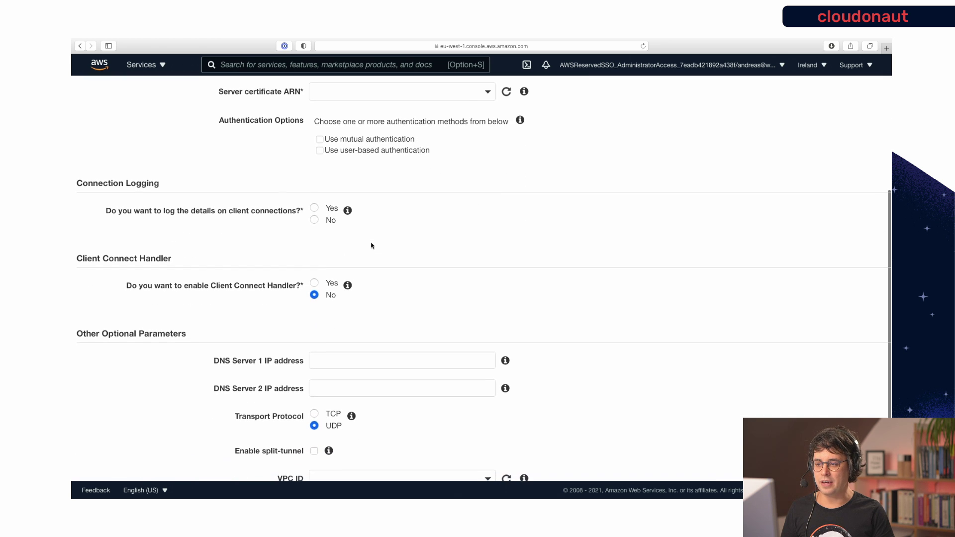
scroll(352, 224, "up", 2)
Enable federated user-based authentication and inspect the SAML provider ARN list without choosing one
left_click(359, 194)
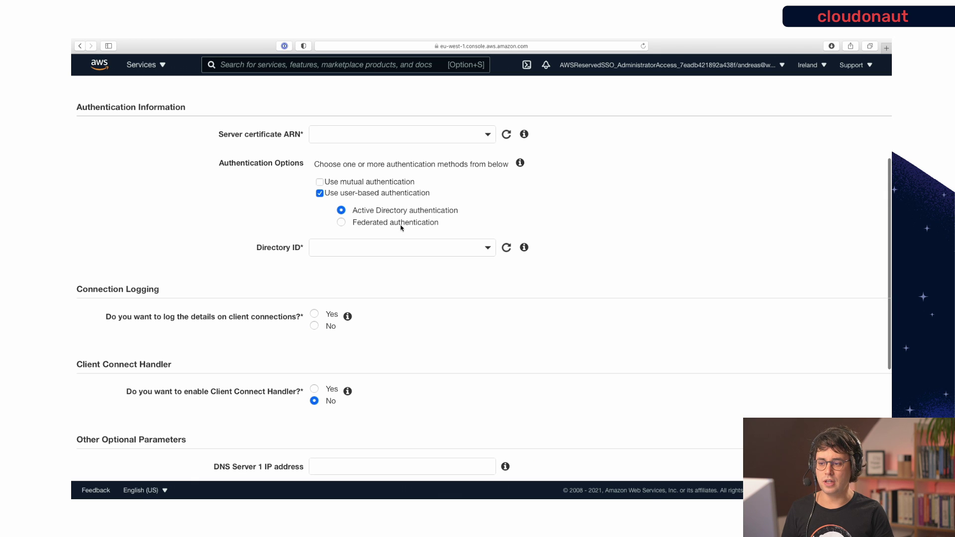
left_click(405, 244)
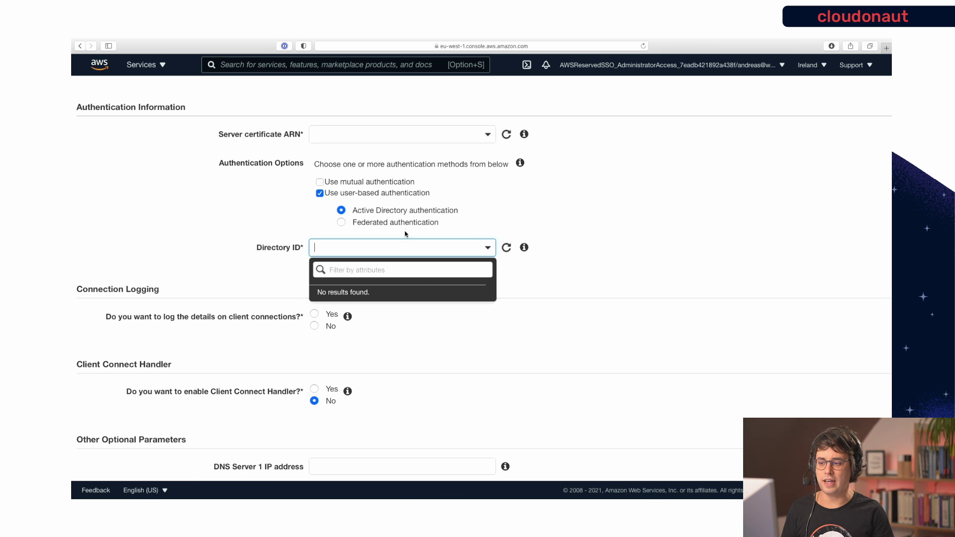
left_click(407, 222)
left_click(402, 249)
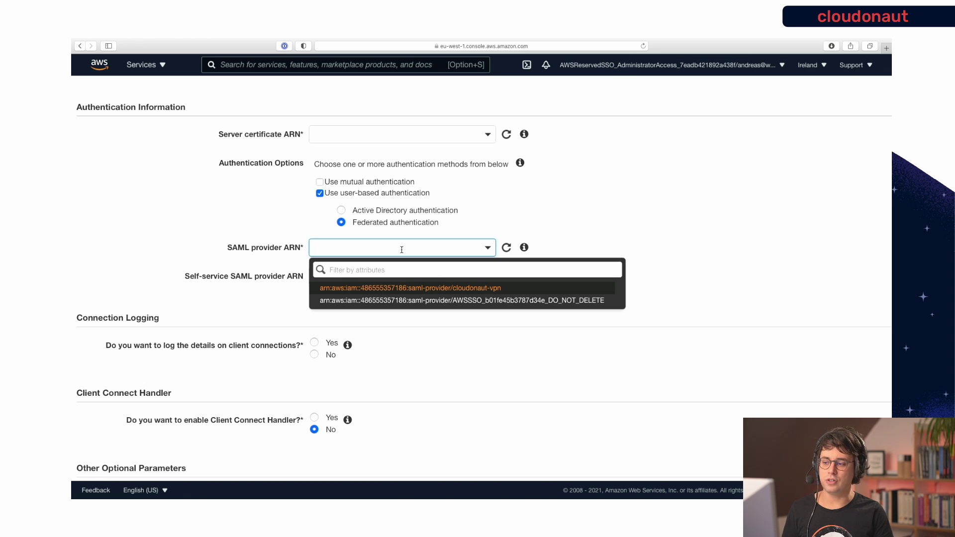
left_click(565, 182)
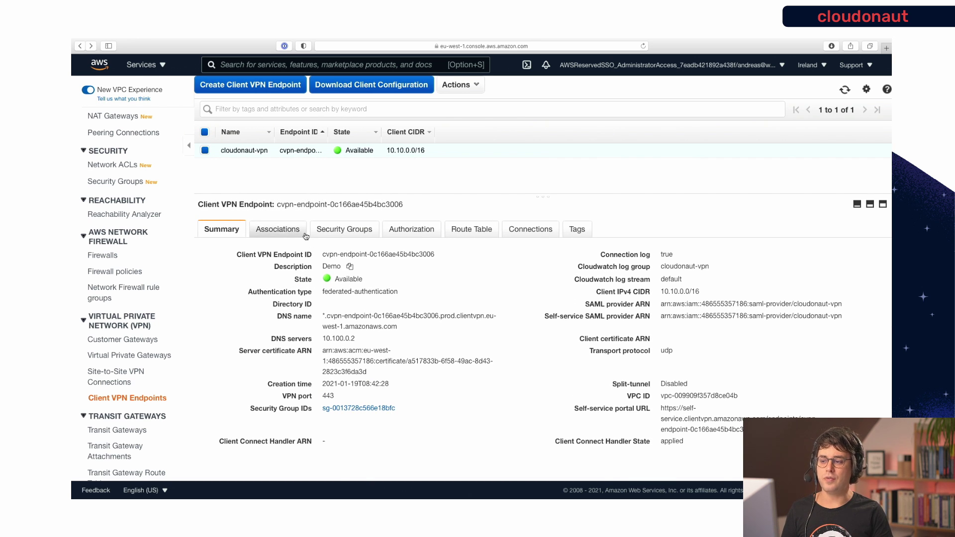
triple_click(335, 254)
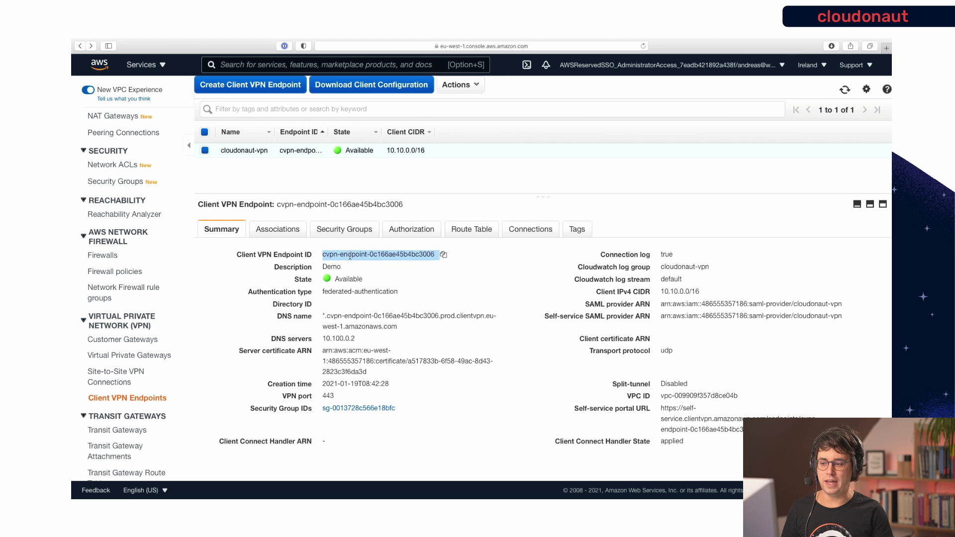
triple_click(355, 291)
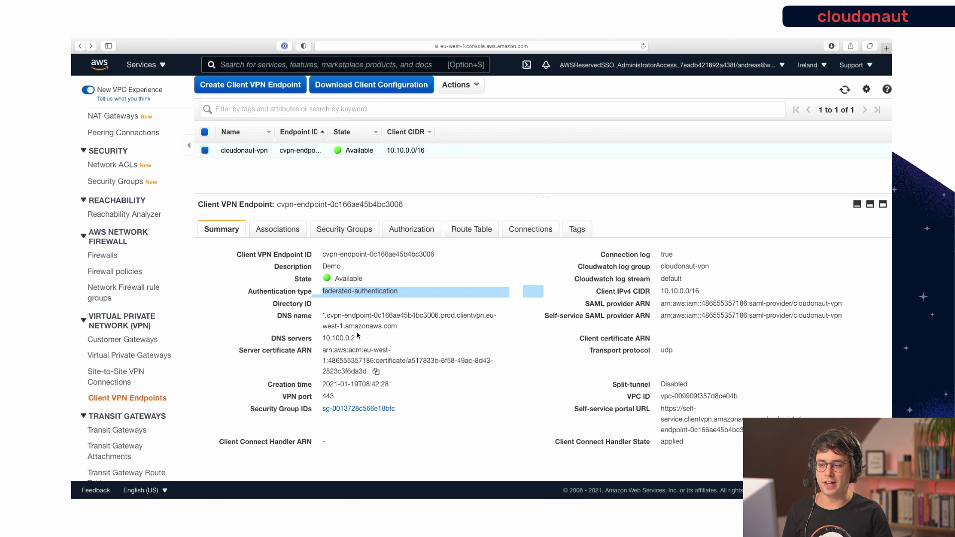
triple_click(340, 338)
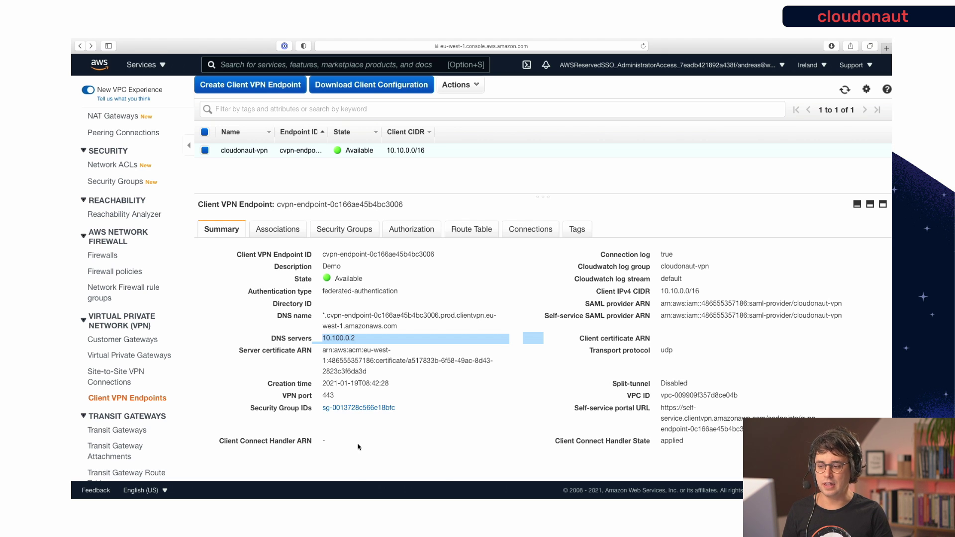
left_click(375, 439)
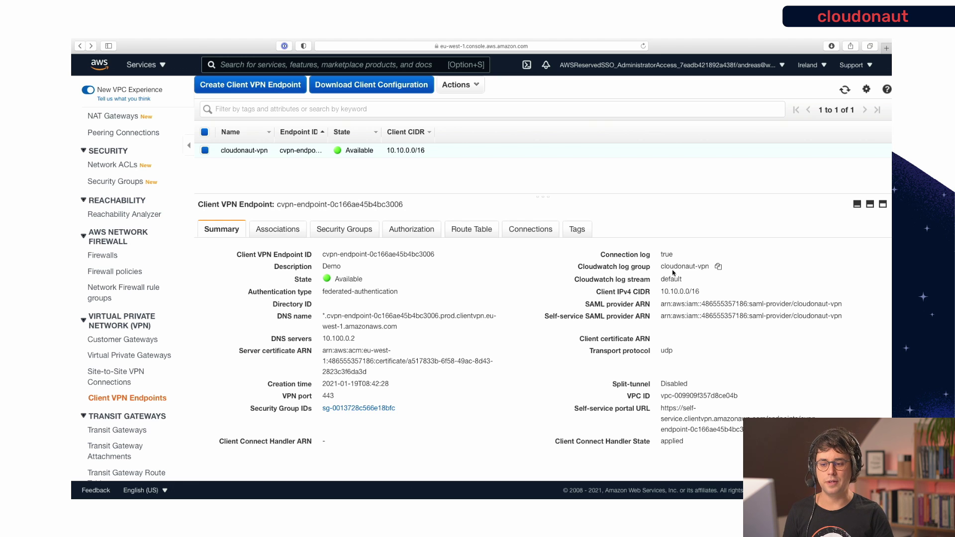
triple_click(674, 424)
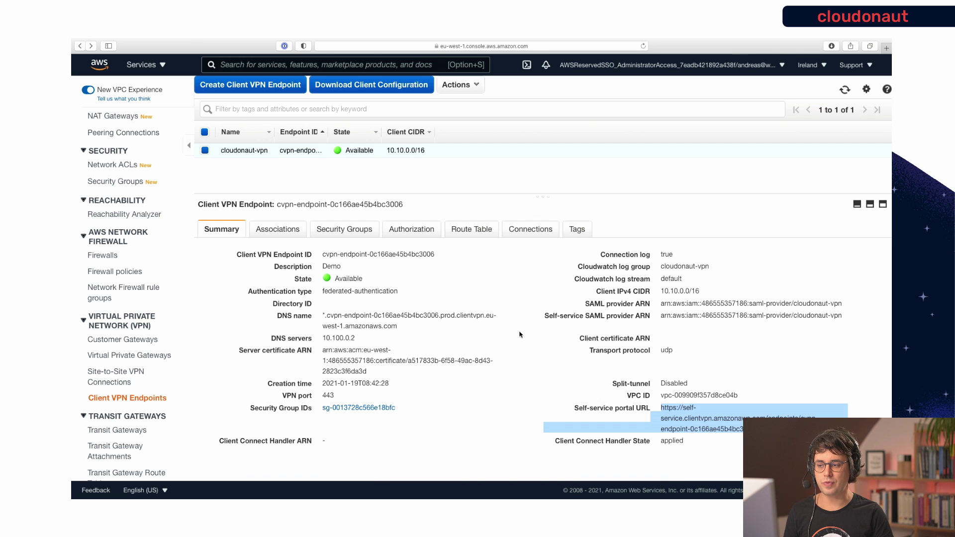
Review cloudonaut-vpn's two subnet associations, then its route table
left_click(290, 233)
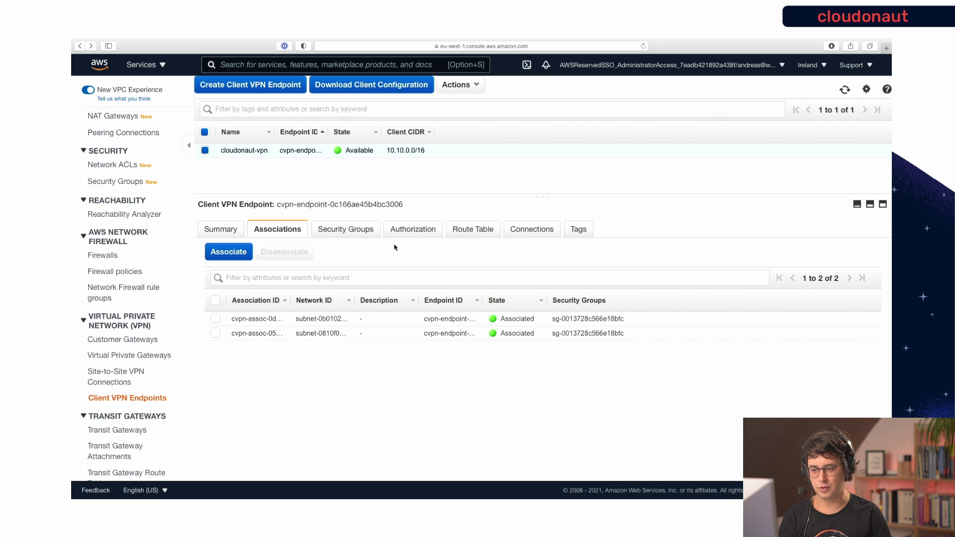
left_click(476, 237)
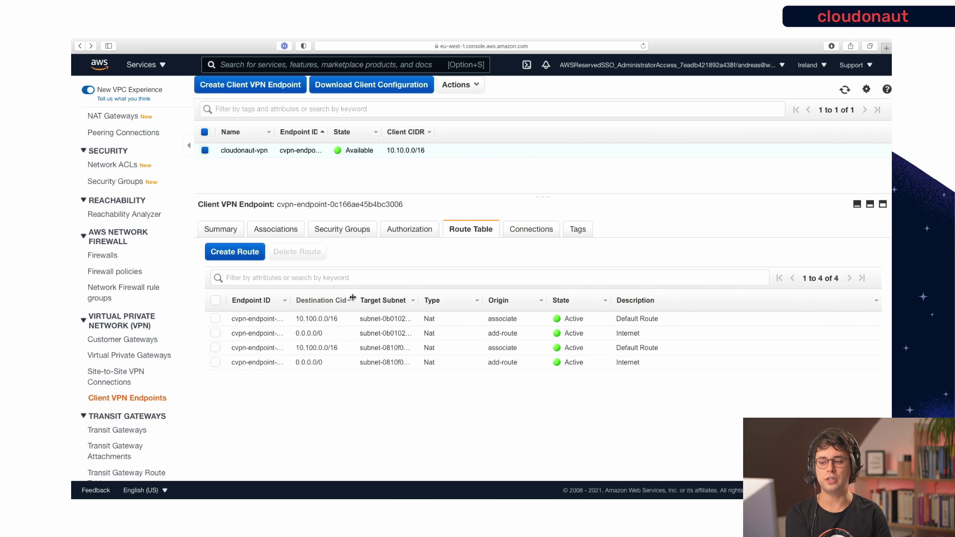
Highlight the two 10.100.0.0/16 routes and the 0.0.0.0/0 route, then view the authorization rule
left_click(320, 321)
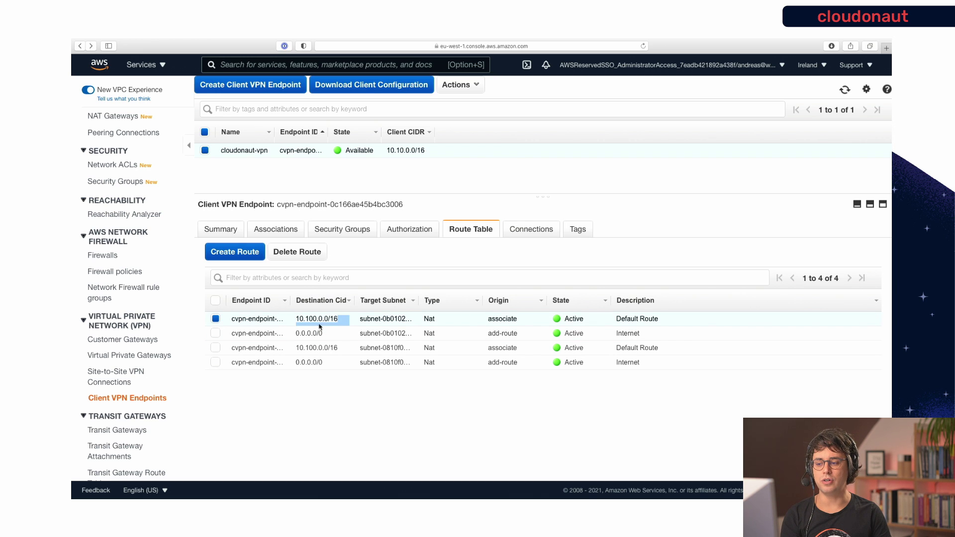
left_click(323, 347)
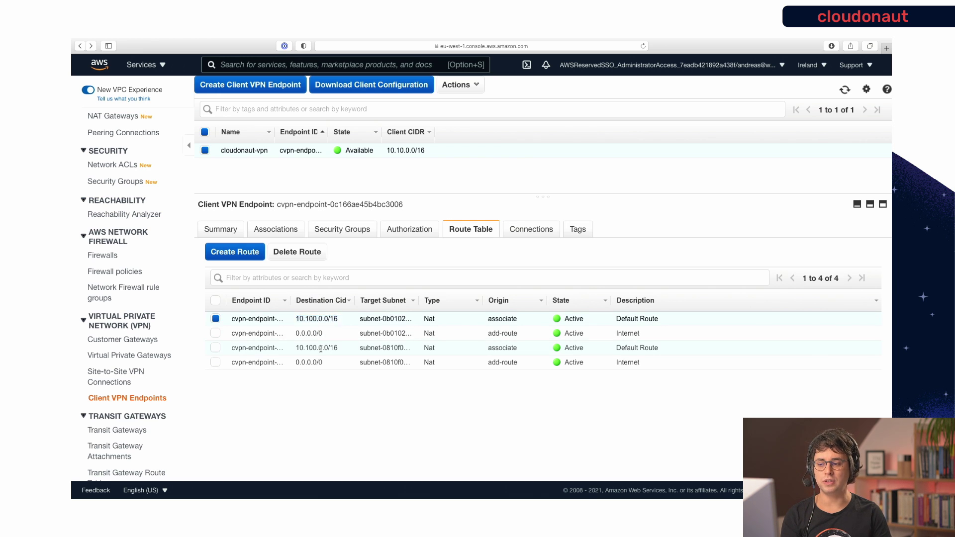
double_click(319, 334)
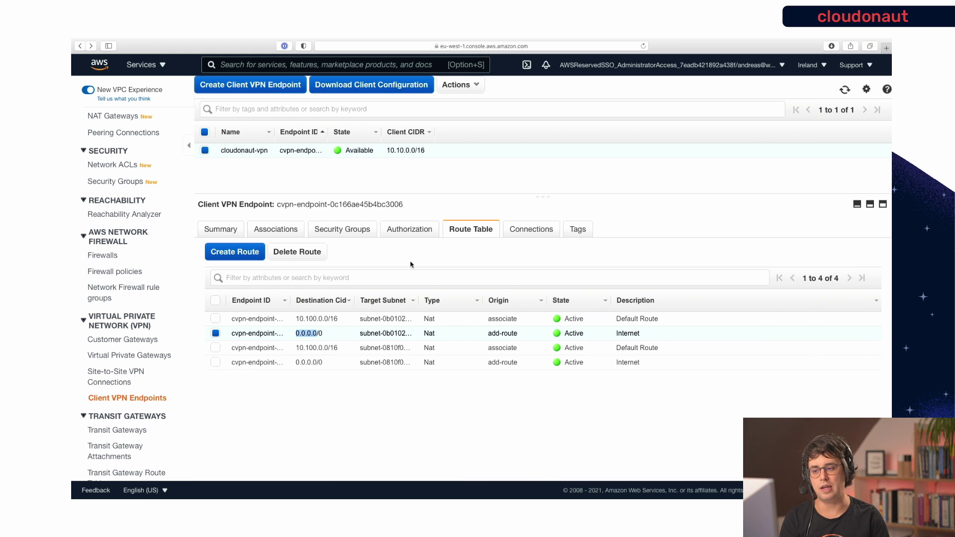
left_click(412, 232)
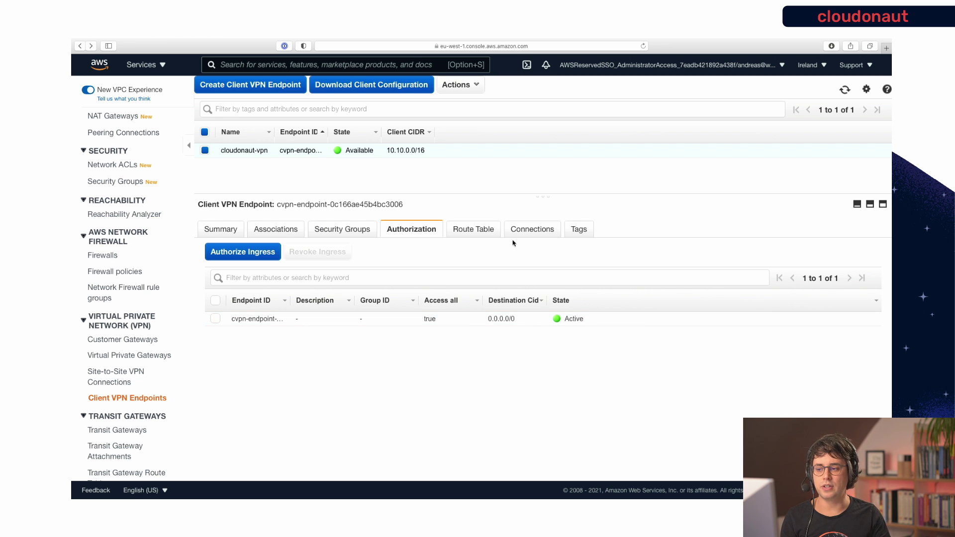
Show cloudonaut-vpn's Summary tab with its federated authentication and SAML provider ARN
left_click(221, 230)
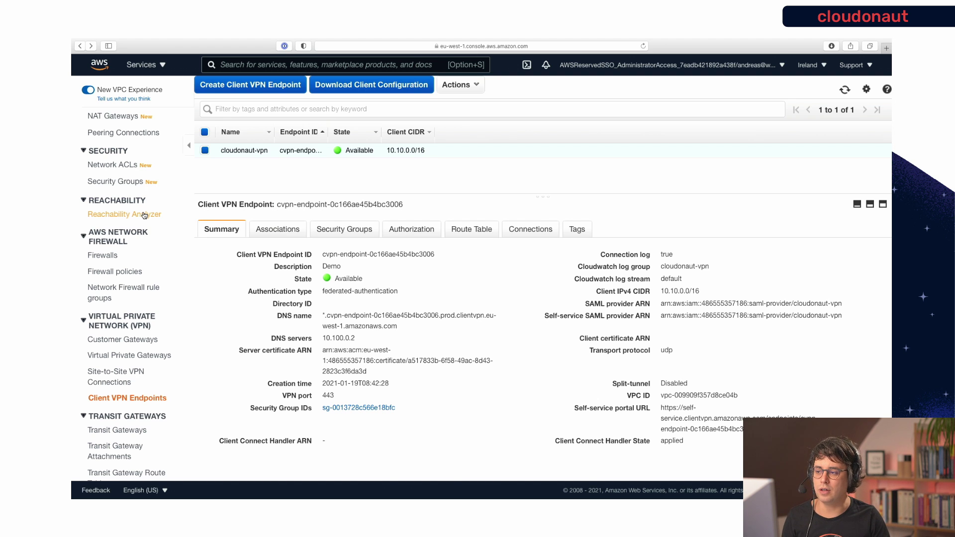
Open the IAM console by searching services for 'iam', and zoom in the page
left_click(157, 65)
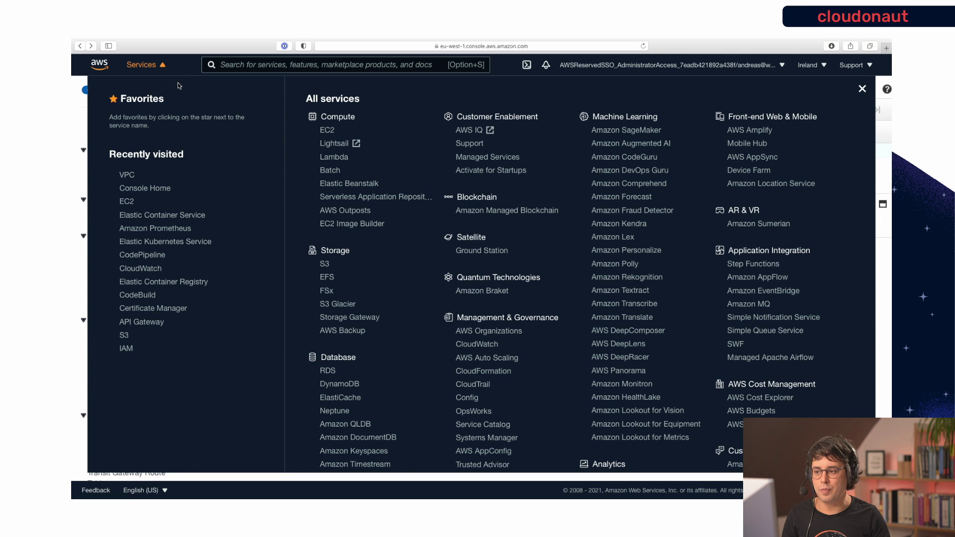
left_click(233, 63)
type("iam")
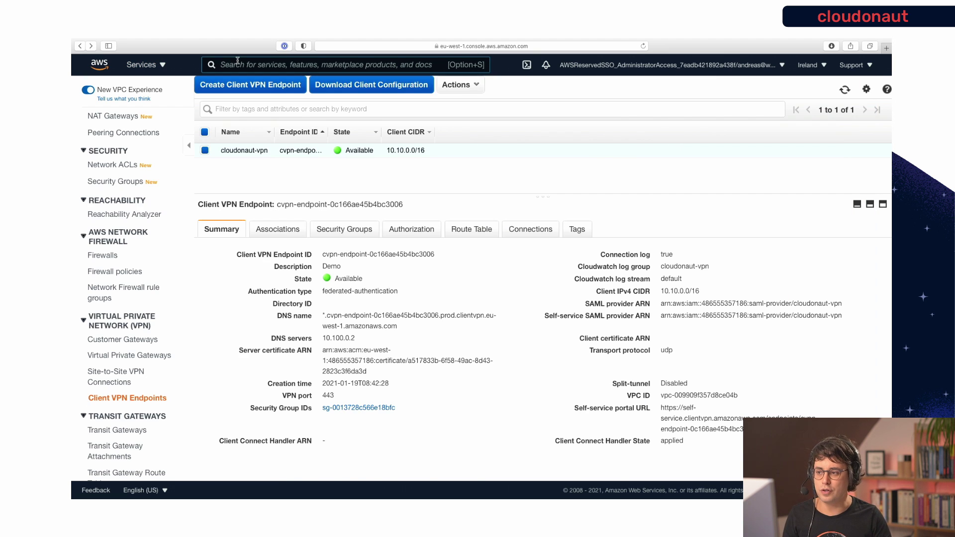
left_click(253, 146)
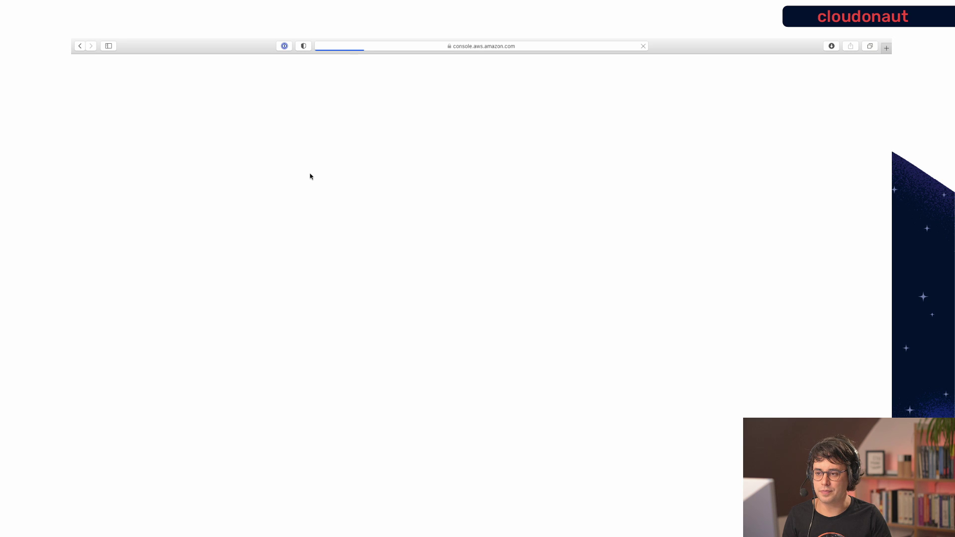
key("super+plus")
key("super+plus")
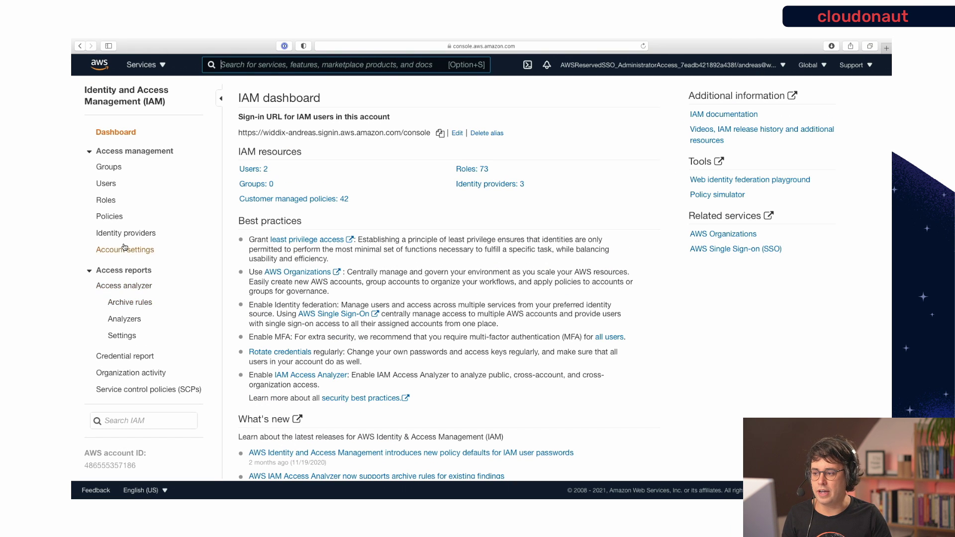
Open the cloudonaut-vpn SAML identity provider's details under Identity providers
left_click(125, 234)
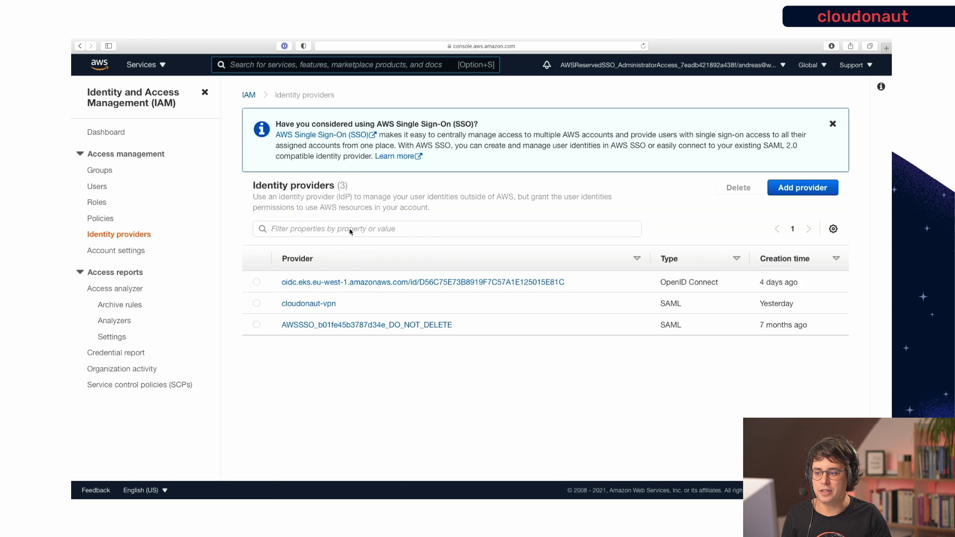
left_click(309, 304)
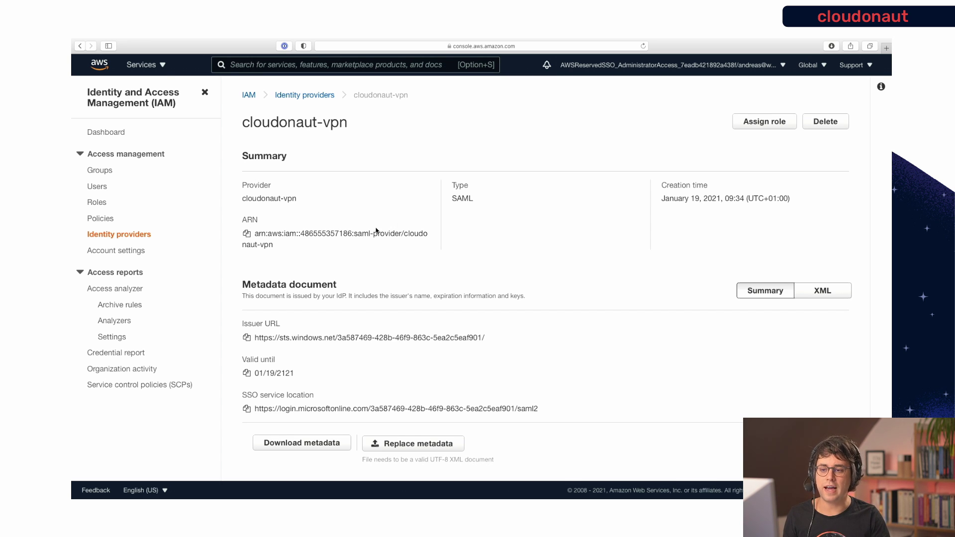
double_click(459, 199)
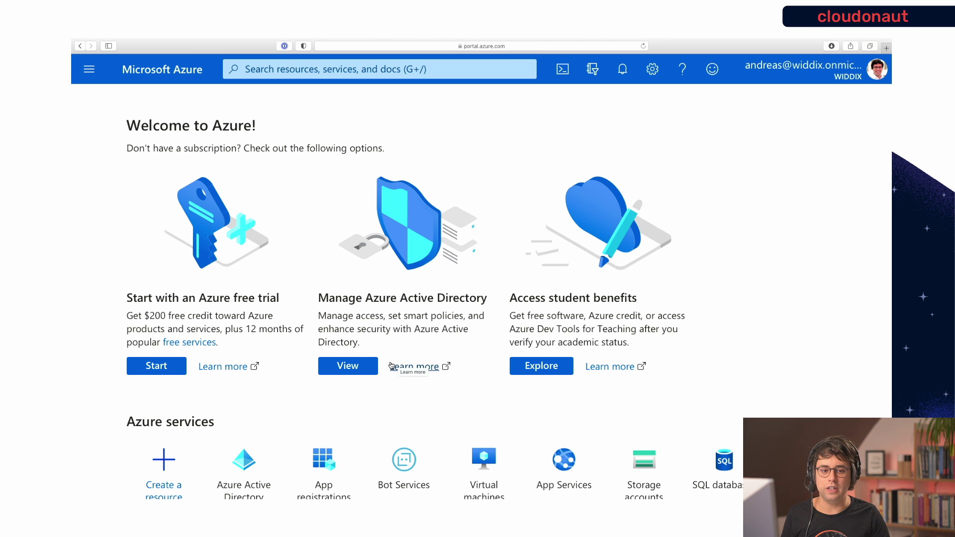
Look up the 'AWS ClientVPN' gallery app from Azure AD Enterprise applications, closing it uncreated
left_click(361, 369)
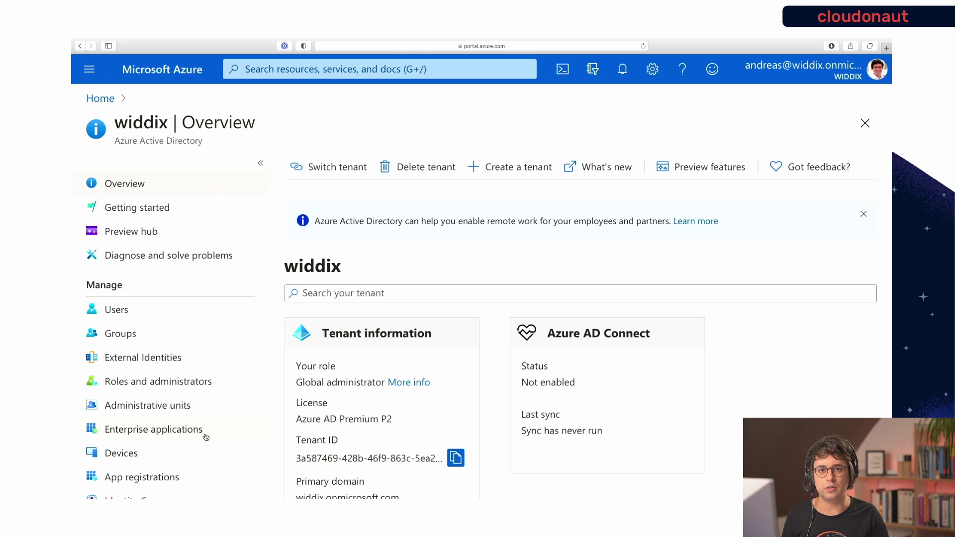
left_click(205, 436)
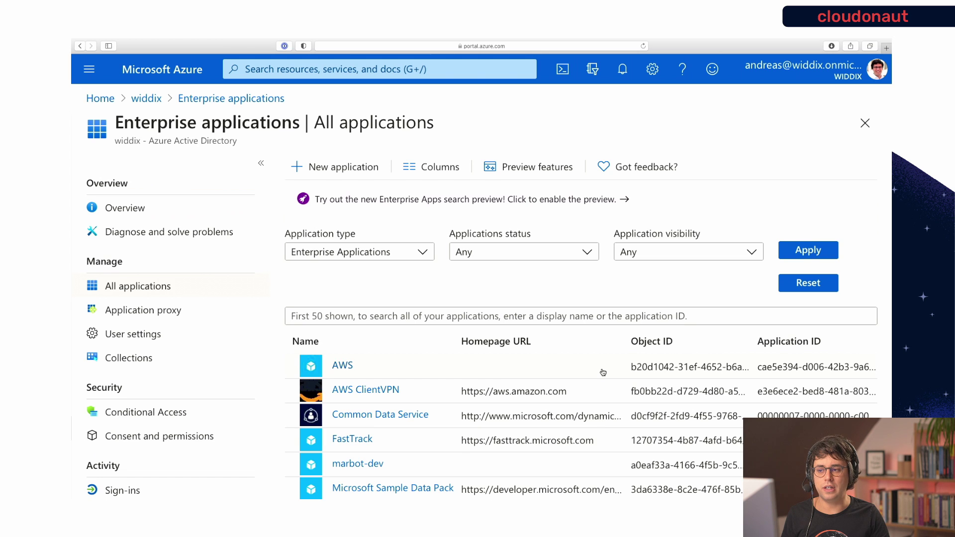
left_click(338, 169)
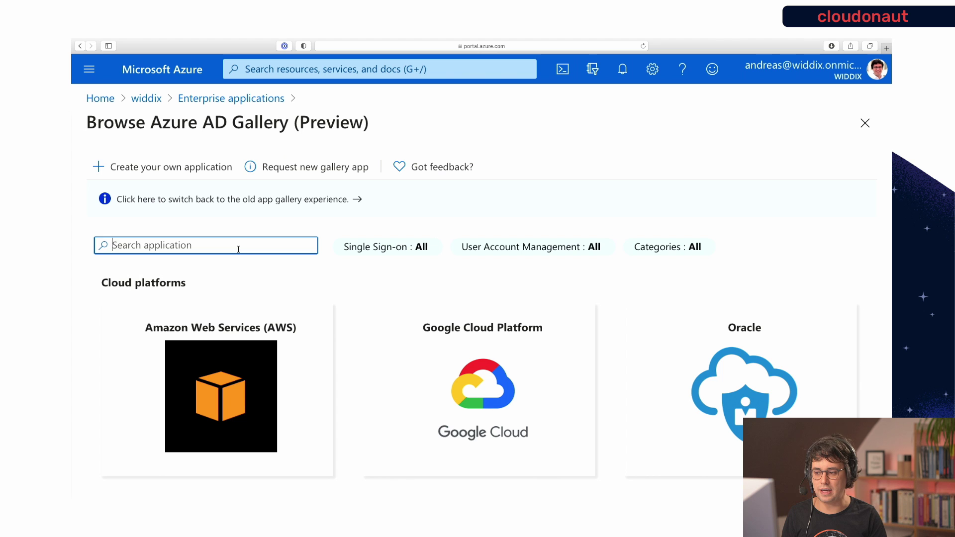
type("AWS ClientVPN")
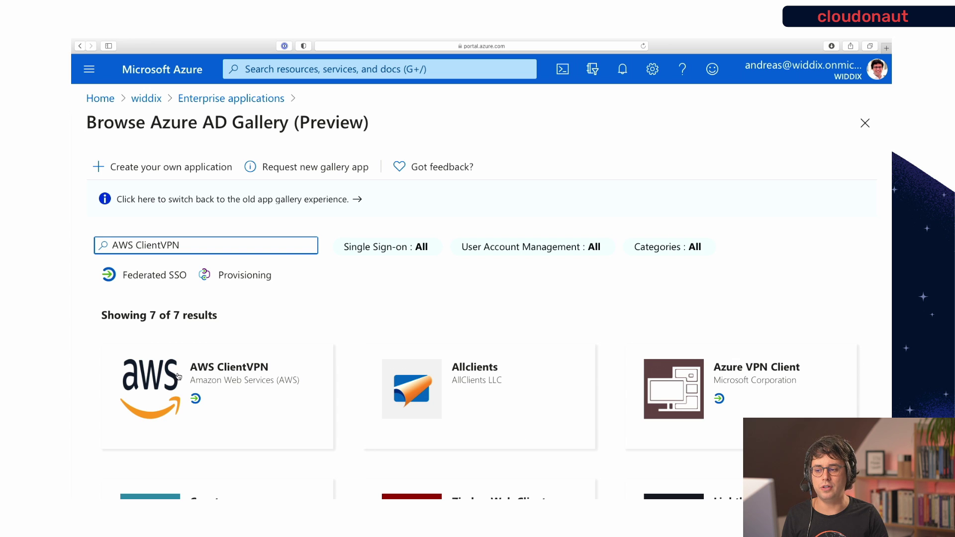
left_click(178, 377)
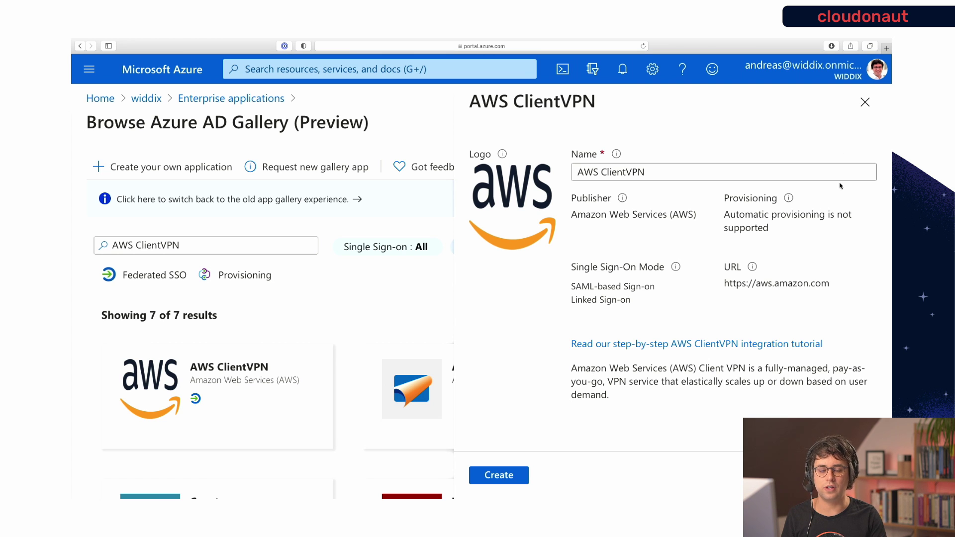
left_click(865, 103)
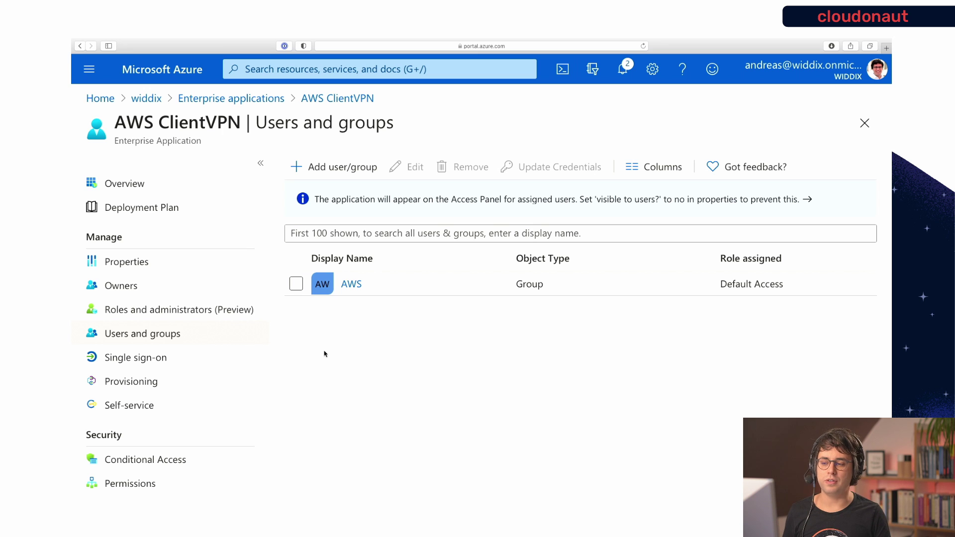
Assign the selected Azure AD user to the AWS ClientVPN application
left_click(360, 175)
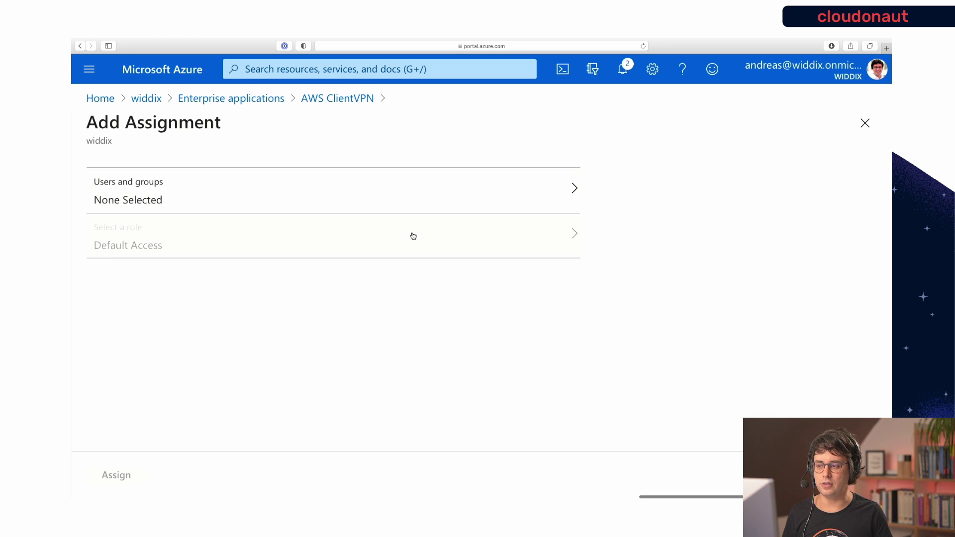
left_click(303, 198)
left_click(498, 201)
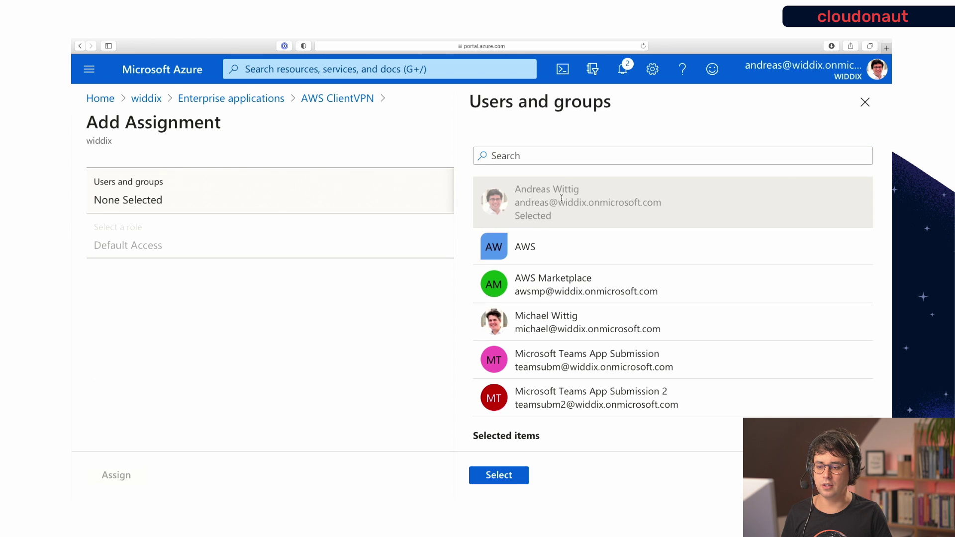
left_click(494, 474)
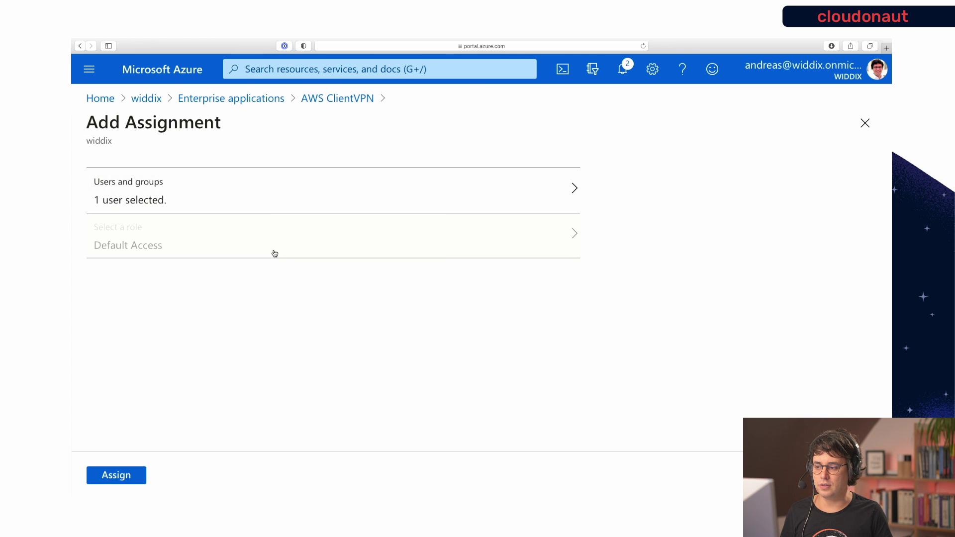
left_click(138, 474)
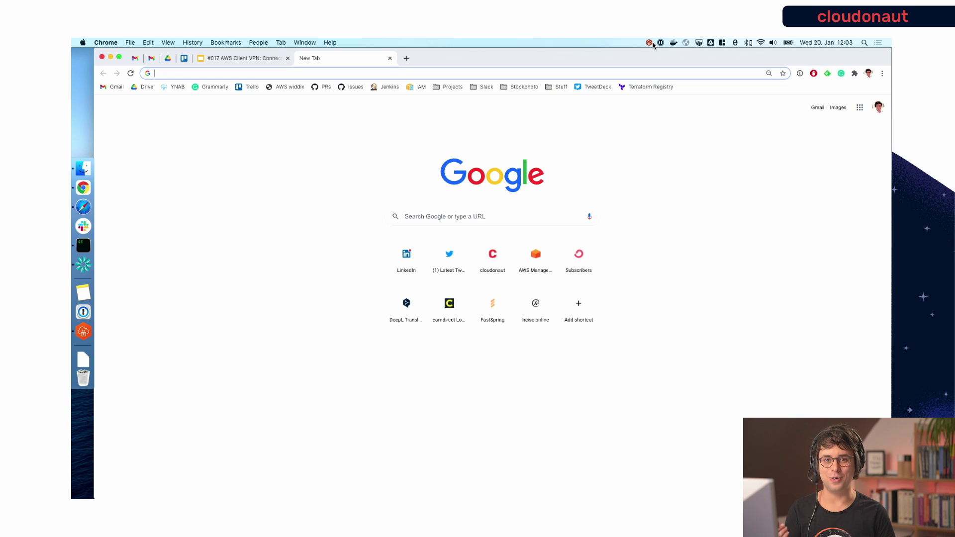
Connect the Demo profile, complete Microsoft sign-in, and confirm Connected in AWS VPN Client
left_click(649, 44)
left_click(664, 57)
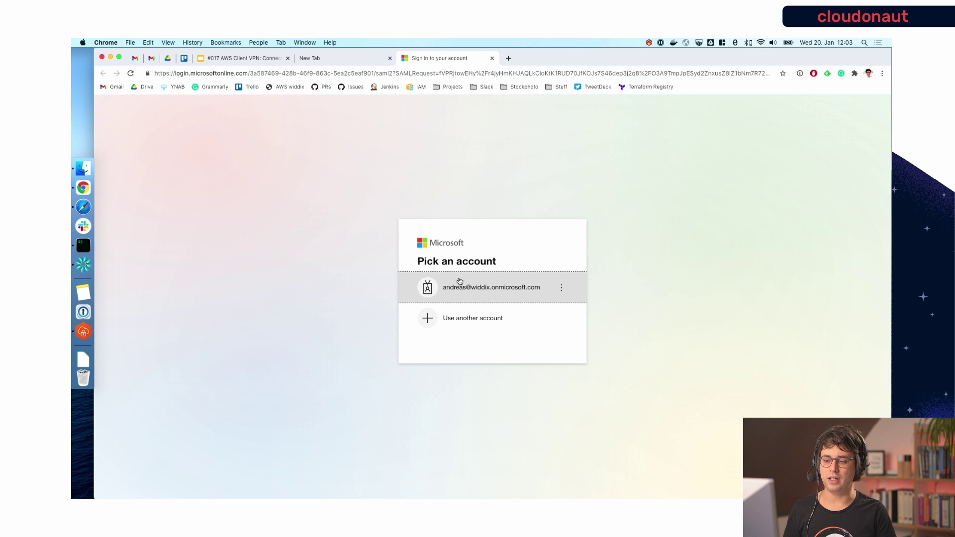
left_click(487, 301)
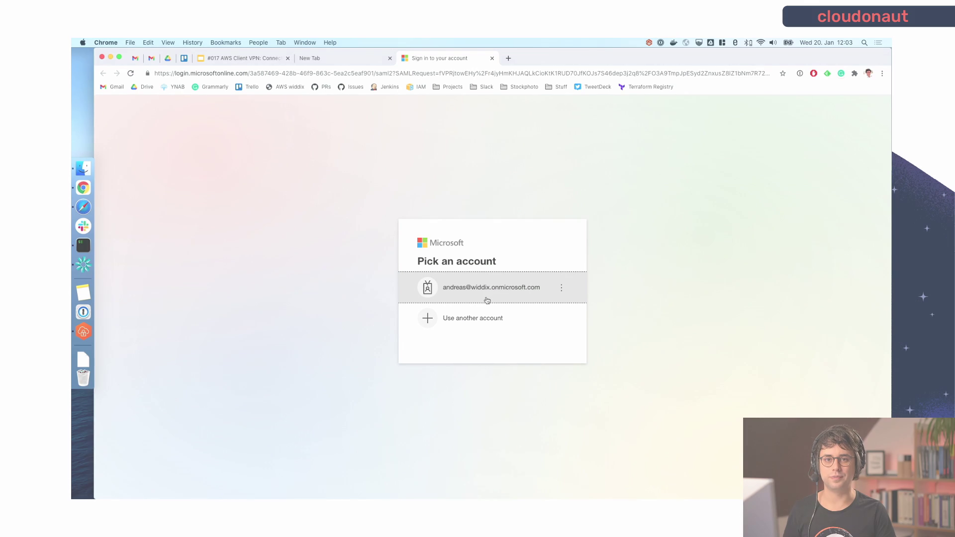
left_click(553, 339)
left_click(477, 322)
left_click(546, 342)
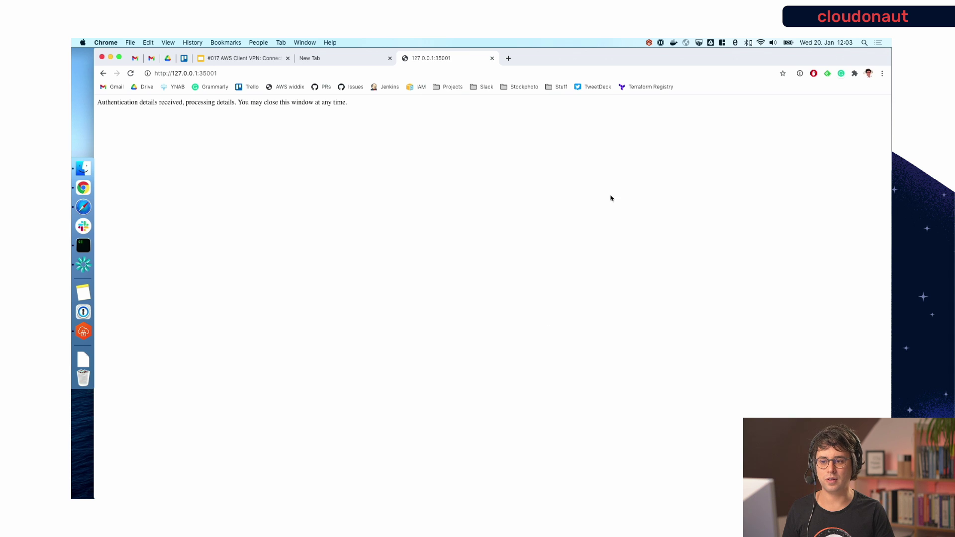
left_click(649, 43)
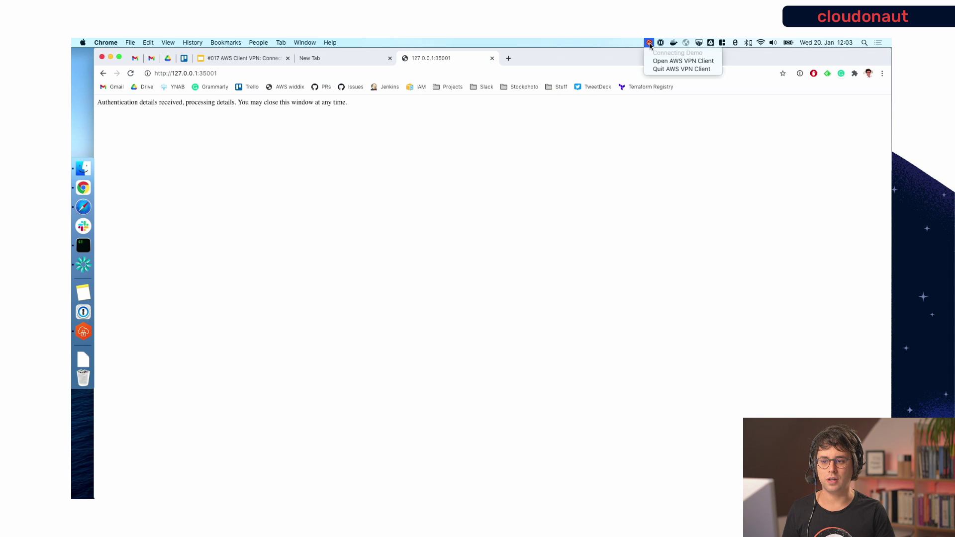
left_click(683, 61)
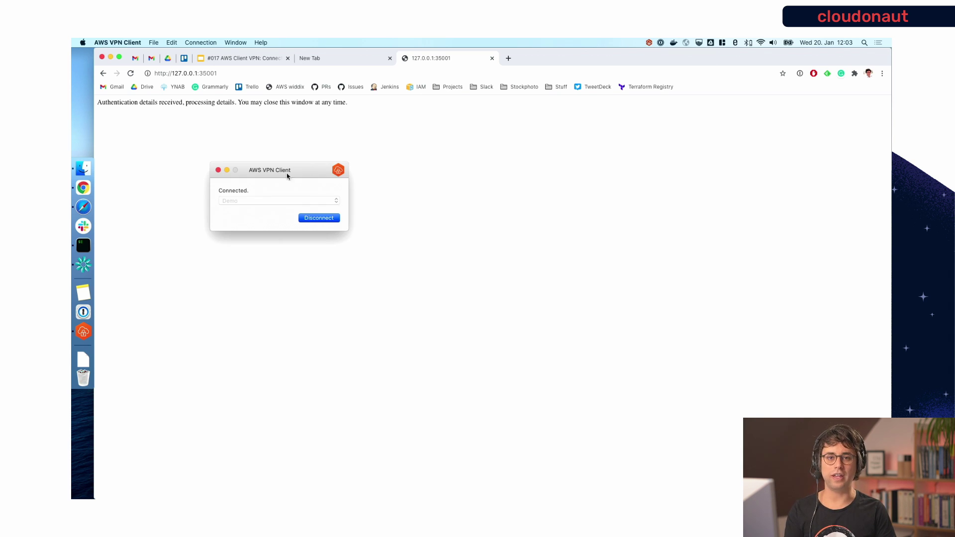